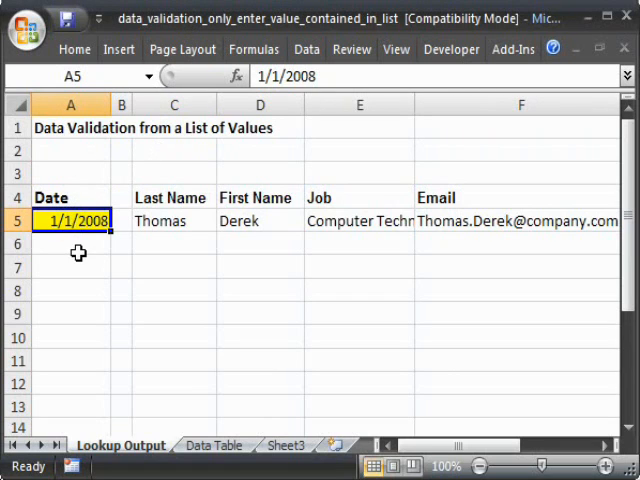
Review the Last Name, First Name, Job and Email lookup formulas in row 5.
{"action": "left_click", "coordinate": [172, 221]}
{"action": "left_click", "coordinate": [259, 215]}
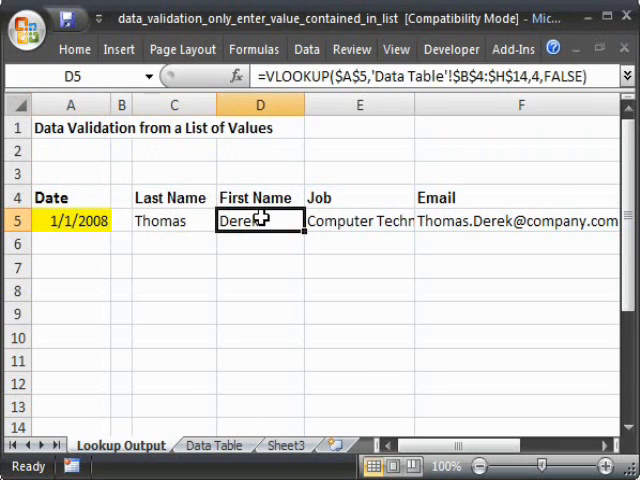
{"action": "left_click", "coordinate": [345, 221]}
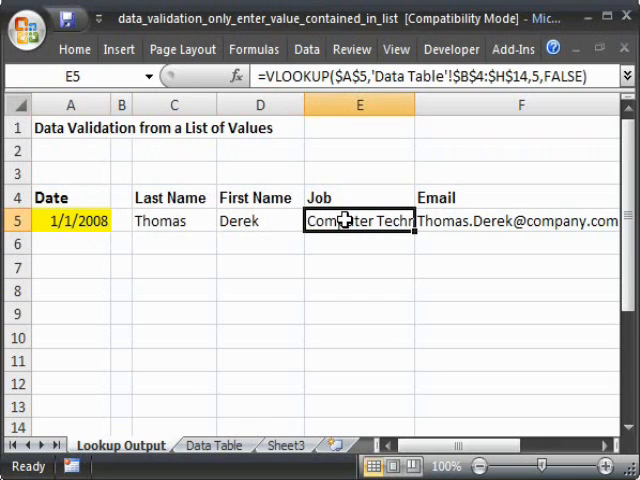
{"action": "left_click", "coordinate": [179, 224]}
{"action": "left_click", "coordinate": [222, 221]}
{"action": "left_click", "coordinate": [355, 218]}
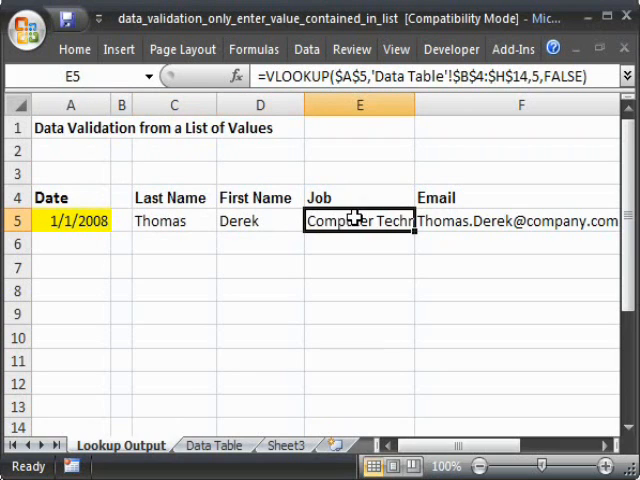
{"action": "left_click", "coordinate": [460, 221]}
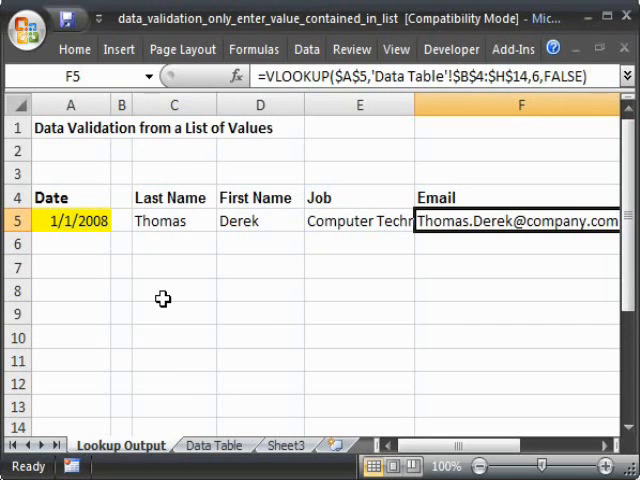
Narrow column A on the Data Table sheet and return to the Lookup Output sheet.
{"action": "left_click", "coordinate": [210, 446]}
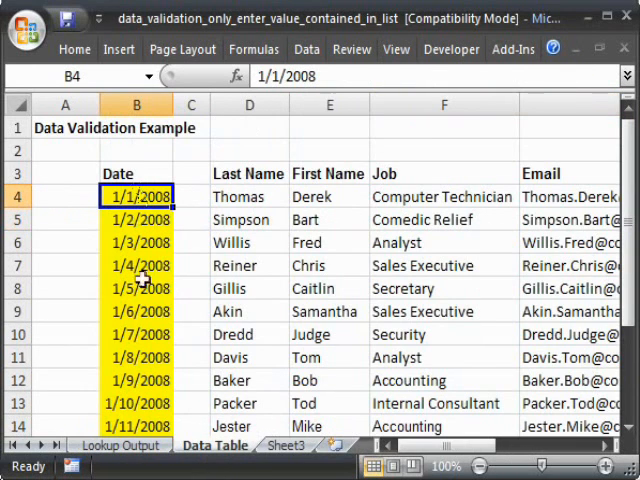
{"action": "left_click_drag", "start_coordinate": [99, 104], "coordinate": [70, 104]}
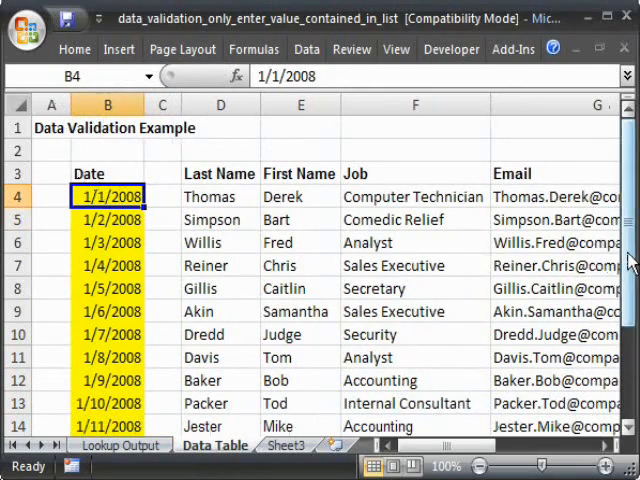
{"action": "left_click_drag", "start_coordinate": [630, 262], "coordinate": [630, 275]}
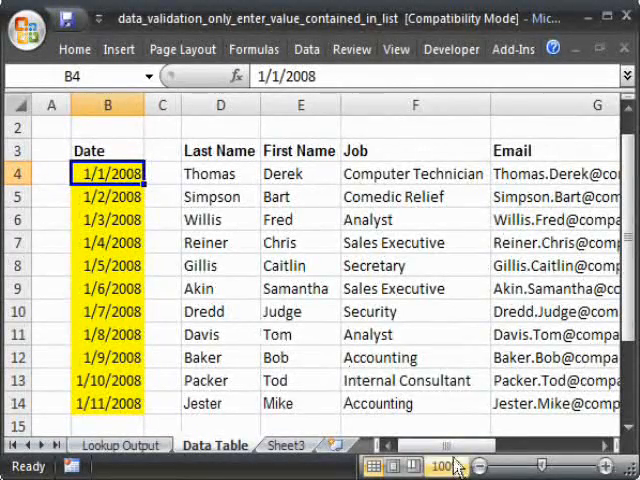
{"action": "mouse_move", "coordinate": [448, 446]}
{"action": "left_mouse_down"}
{"action": "mouse_move", "coordinate": [487, 450]}
{"action": "mouse_move", "coordinate": [413, 445]}
{"action": "left_mouse_up"}
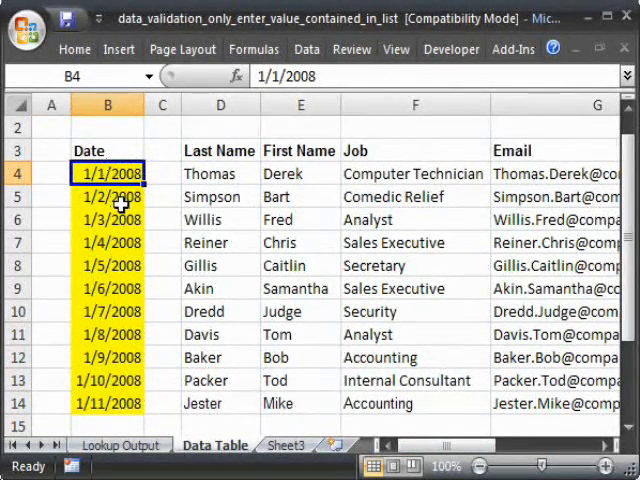
{"action": "left_click", "coordinate": [120, 445]}
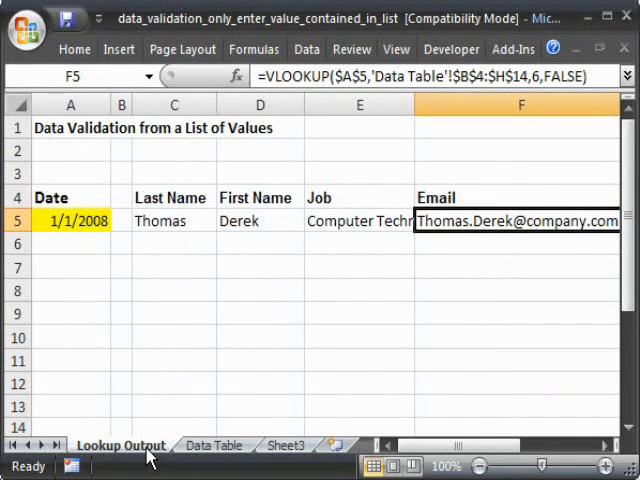
Select the Date cell A5 and show the Data Tools options on the Data ribbon.
{"action": "left_click", "coordinate": [70, 221]}
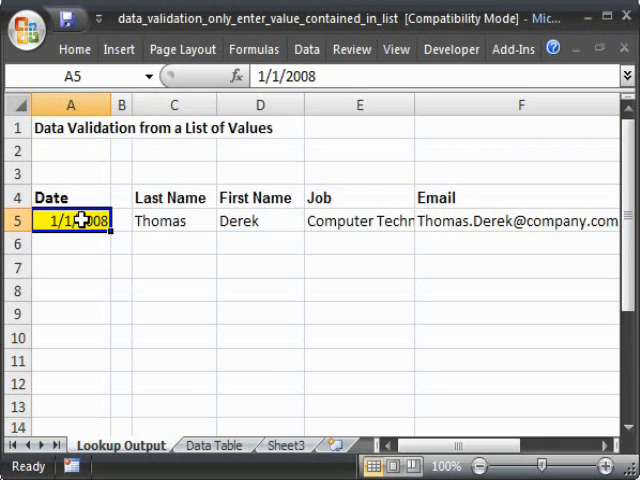
{"action": "left_click", "coordinate": [307, 49]}
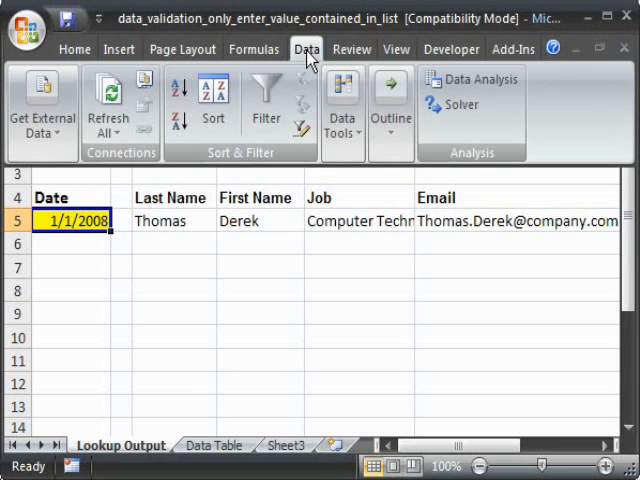
{"action": "left_click", "coordinate": [342, 118]}
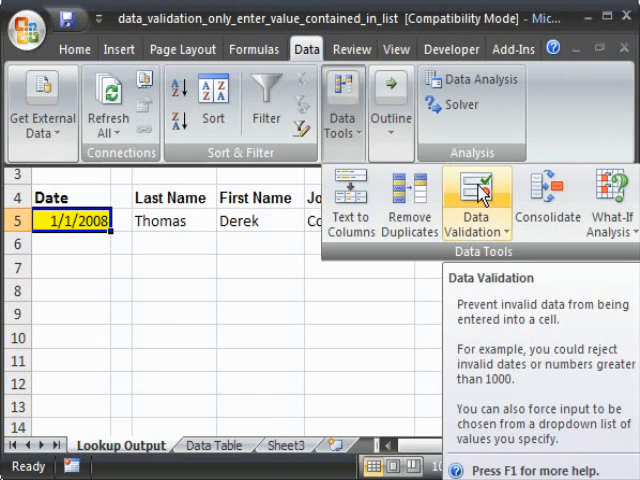
Show the Data Validation dialog for A5, close it, and reopen it via Alt+D, L.
{"action": "left_click", "coordinate": [483, 193]}
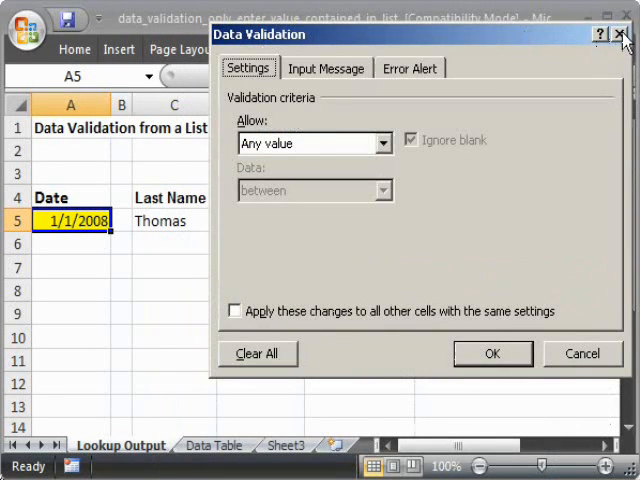
{"action": "left_click", "coordinate": [622, 36]}
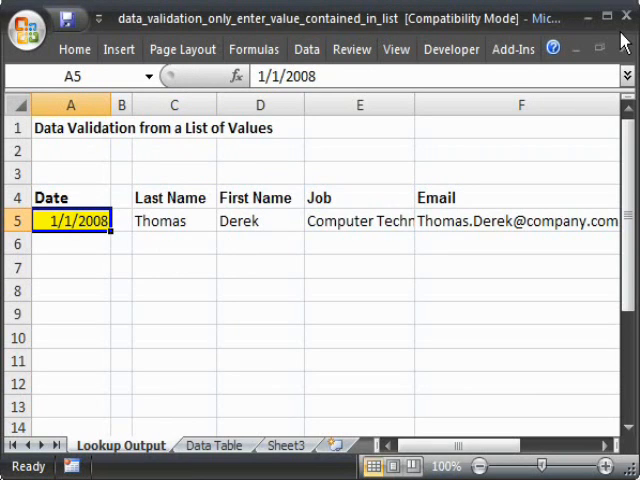
{"action": "key", "text": "alt+d"}
{"action": "key", "text": "l"}
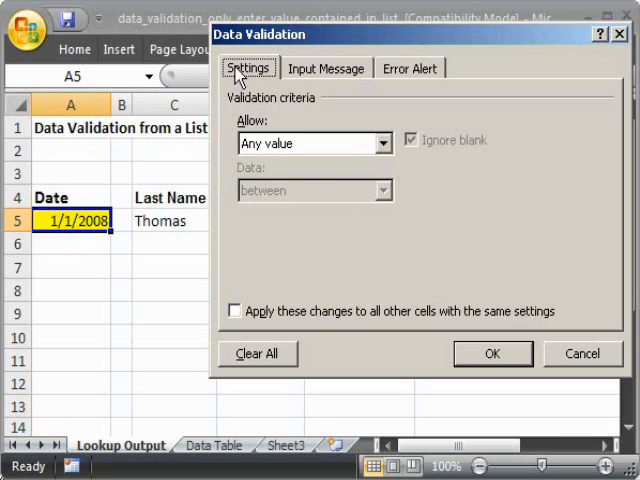
Set A5's validation to allow a List with the in-cell dropdown turned off.
{"action": "left_click", "coordinate": [383, 143]}
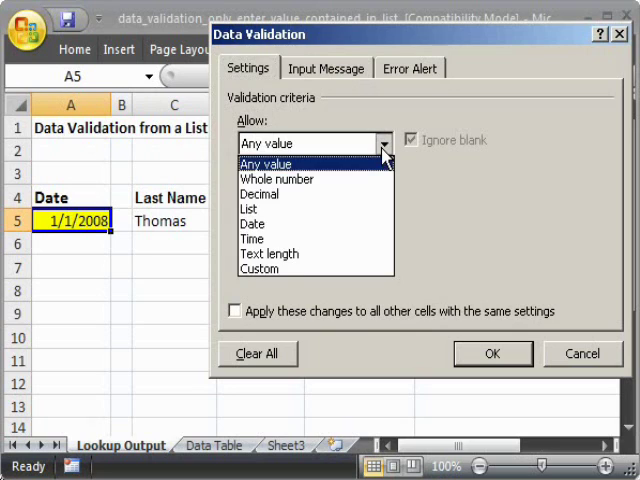
{"action": "left_click", "coordinate": [246, 210]}
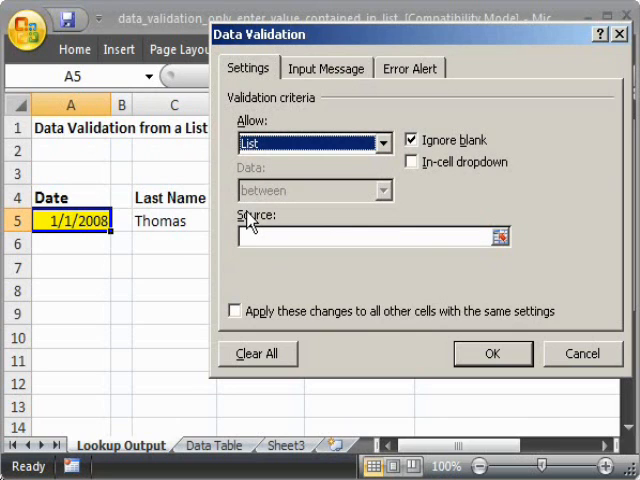
{"action": "left_click", "coordinate": [411, 162]}
{"action": "left_click", "coordinate": [445, 162]}
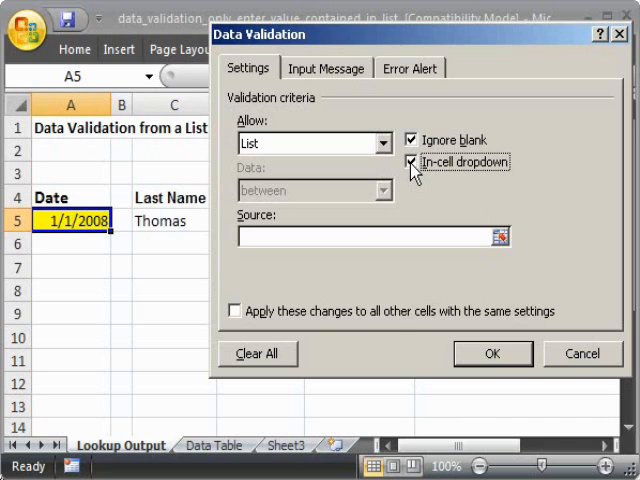
{"action": "left_click", "coordinate": [411, 163]}
Start a '=' source reference, collapse the dialog to pick a range, then expand it again.
{"action": "left_click", "coordinate": [371, 237]}
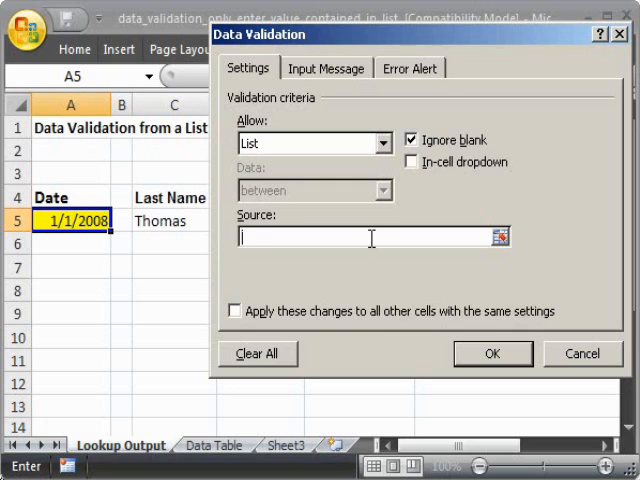
{"action": "type", "text": "="}
{"action": "left_click", "coordinate": [500, 237]}
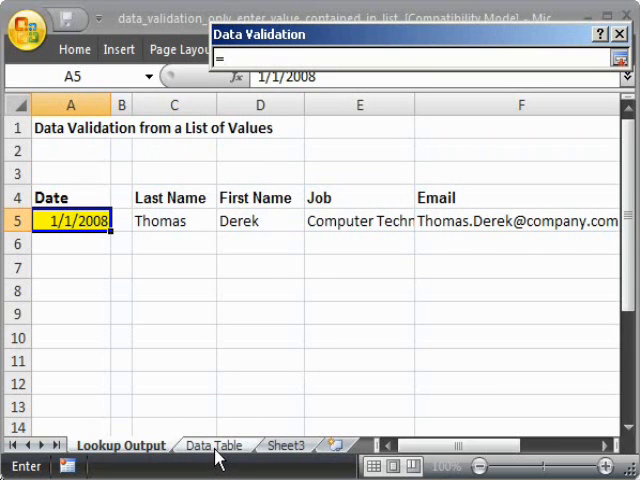
{"action": "left_click", "coordinate": [622, 59]}
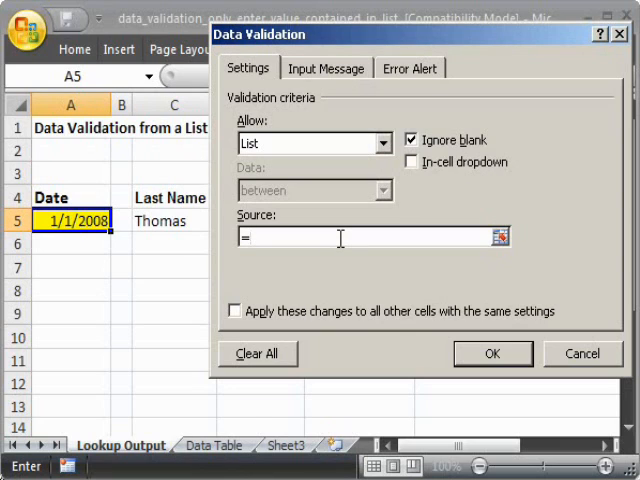
Cancel validation and enter ='Data Table'!B4:B14 in C9 by selecting the Data Table dates.
{"action": "left_click", "coordinate": [582, 354]}
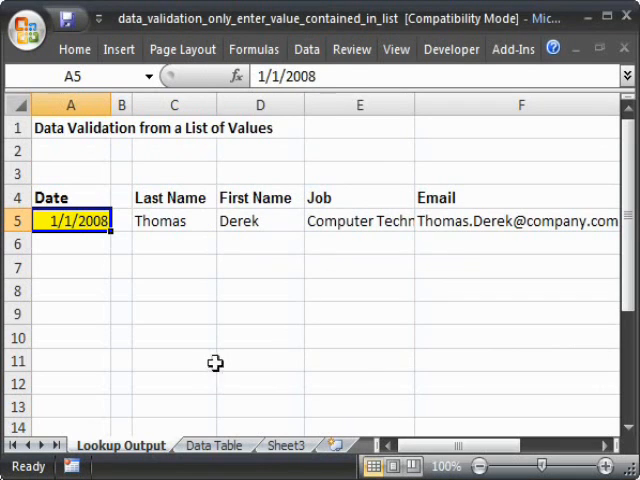
{"action": "left_click", "coordinate": [183, 313]}
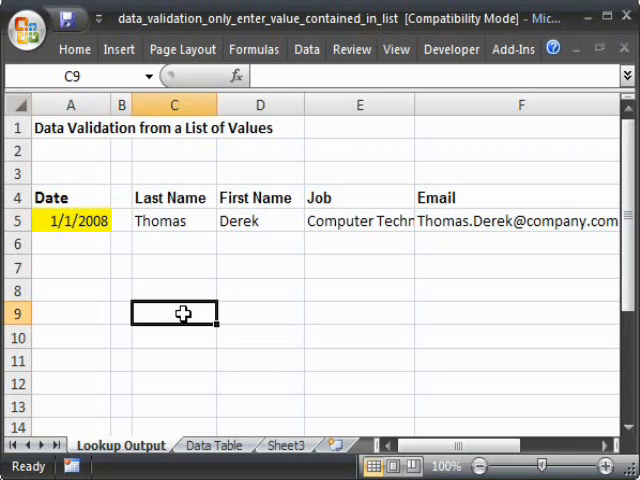
{"action": "type", "text": "="}
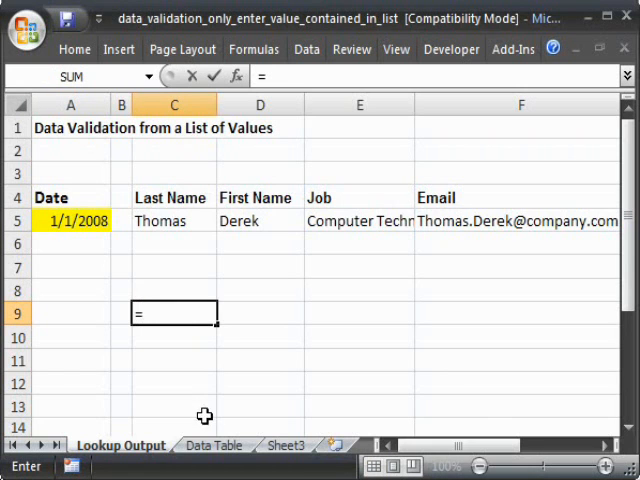
{"action": "left_click", "coordinate": [214, 445]}
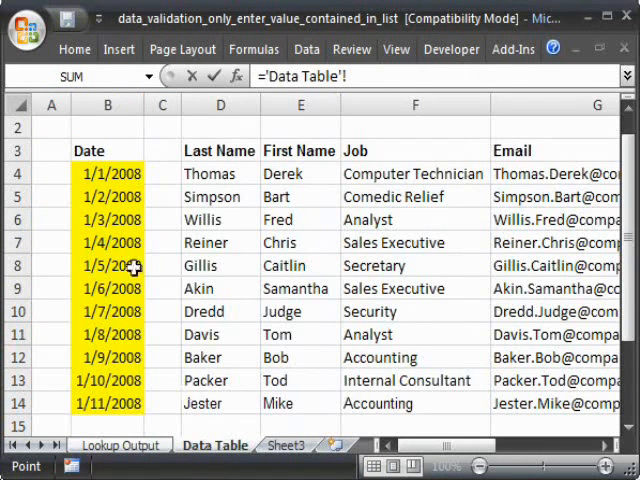
{"action": "left_click_drag", "start_coordinate": [112, 174], "coordinate": [108, 403]}
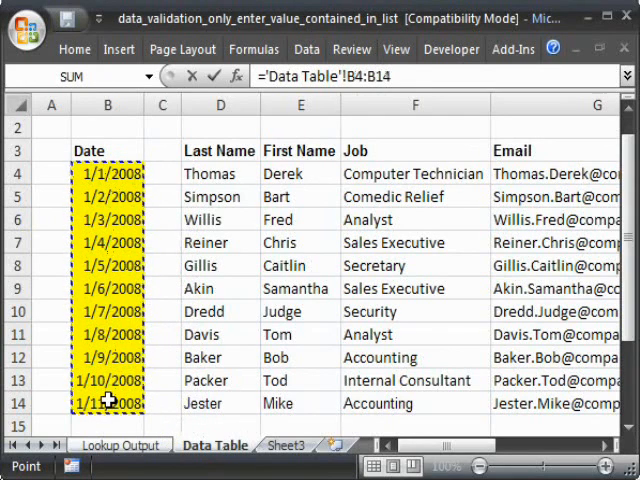
{"action": "key", "text": "Return"}
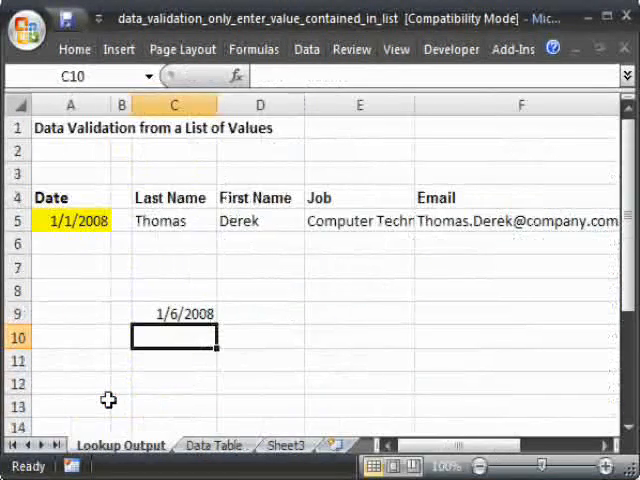
Copy the reference formula text from C9, commit it showing 1/6/2008, and select A5.
{"action": "left_click", "coordinate": [160, 313]}
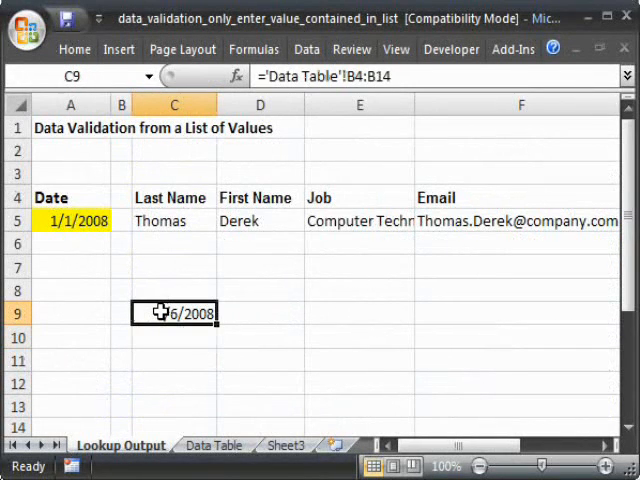
{"action": "double_click", "coordinate": [160, 313]}
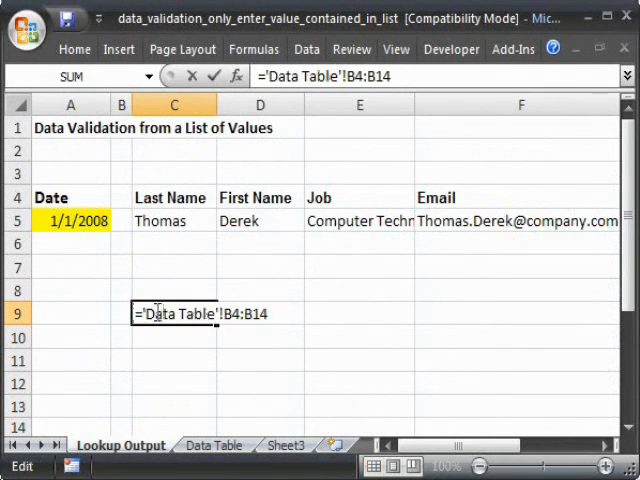
{"action": "left_click_drag", "start_coordinate": [134, 313], "coordinate": [276, 318]}
{"action": "key", "text": "ctrl+c"}
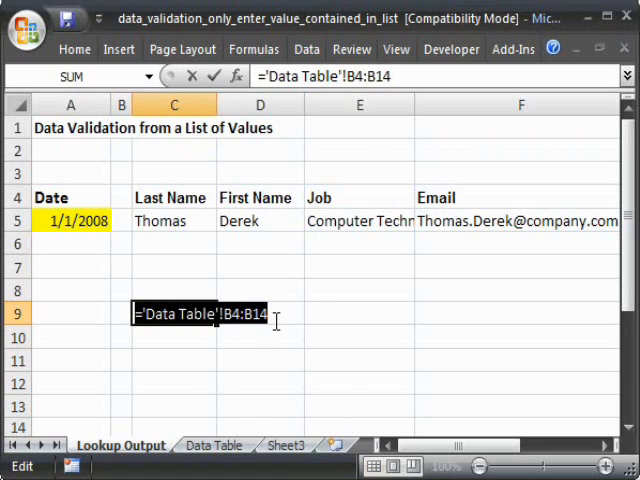
{"action": "key", "text": "ctrl+Return"}
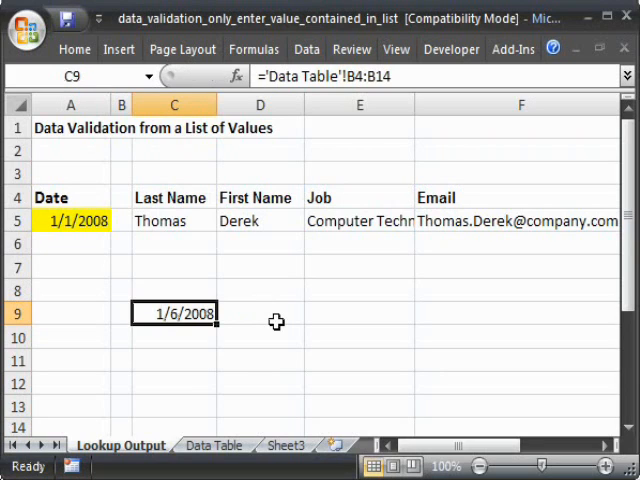
{"action": "left_click", "coordinate": [80, 218]}
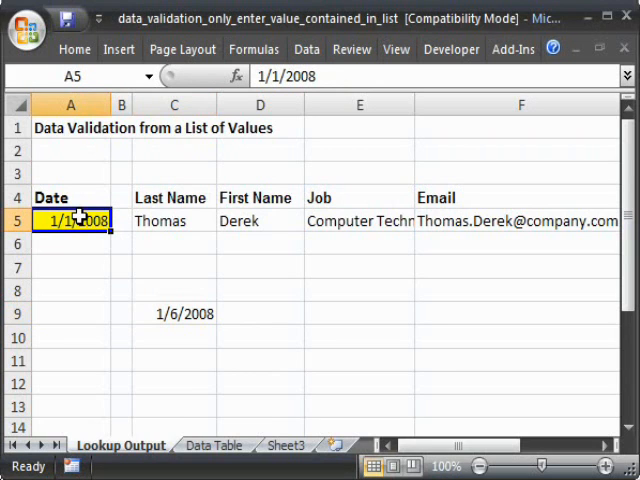
Reopen Data Validation for A5 via Alt, A, V and allow only List values.
{"action": "key", "text": "alt"}
{"action": "key", "text": "a"}
{"action": "key", "text": "v"}
{"action": "key", "text": "v"}
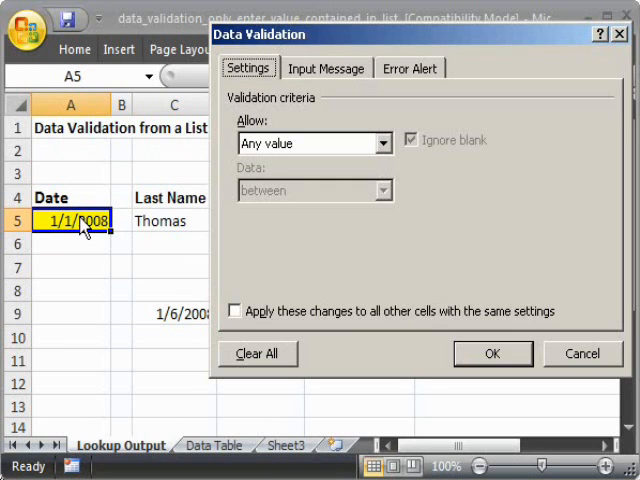
{"action": "left_click", "coordinate": [383, 143]}
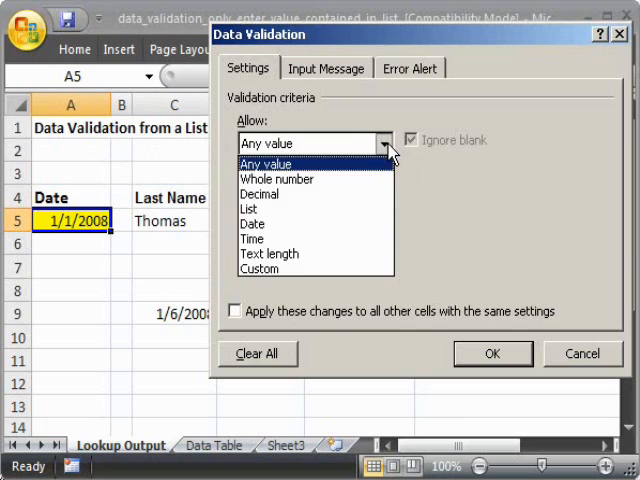
{"action": "left_click", "coordinate": [331, 211]}
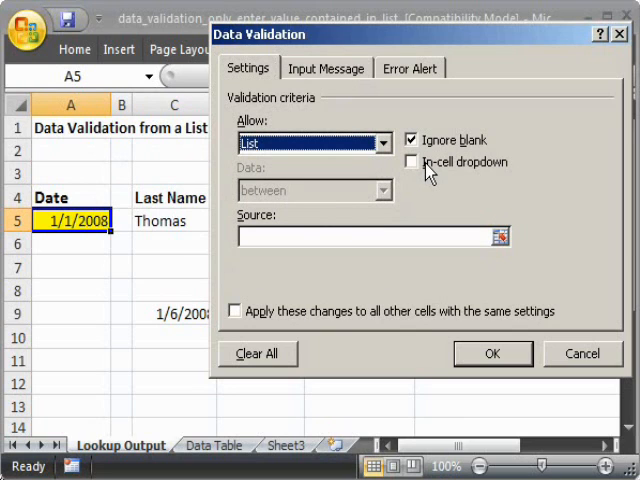
Paste ='Data Table'!B4:B14 as the list source and apply the validation to A5.
{"action": "left_click", "coordinate": [369, 236]}
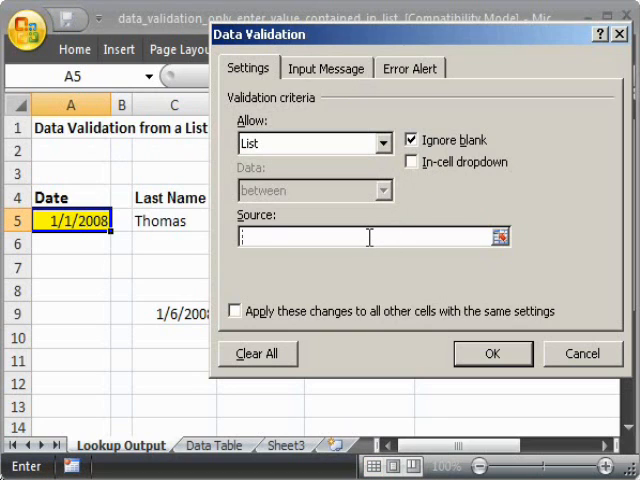
{"action": "key", "text": "ctrl+v"}
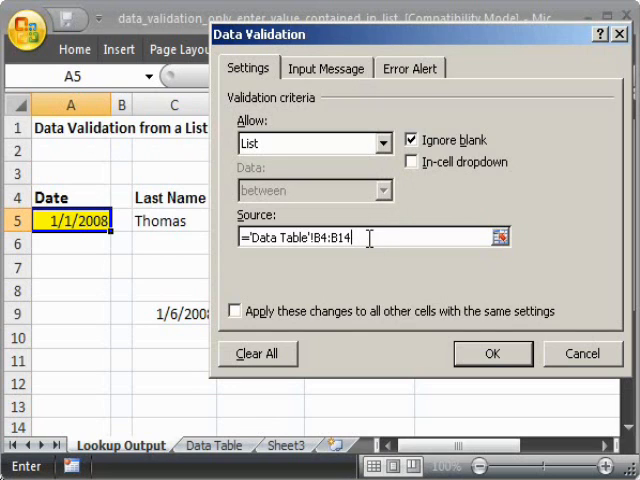
{"action": "left_click_drag", "start_coordinate": [364, 237], "coordinate": [241, 240]}
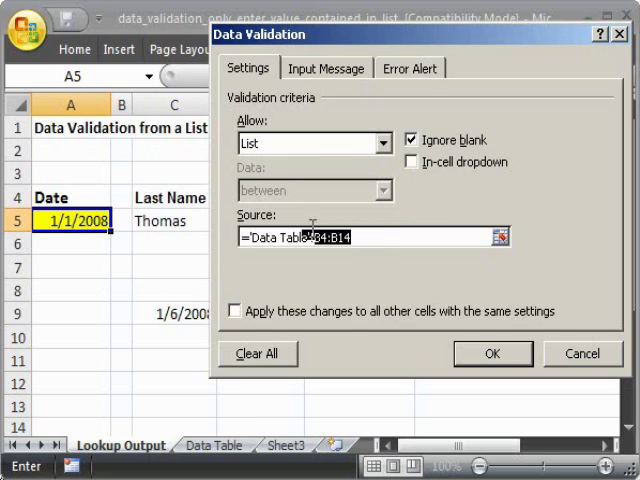
{"action": "left_click", "coordinate": [398, 239]}
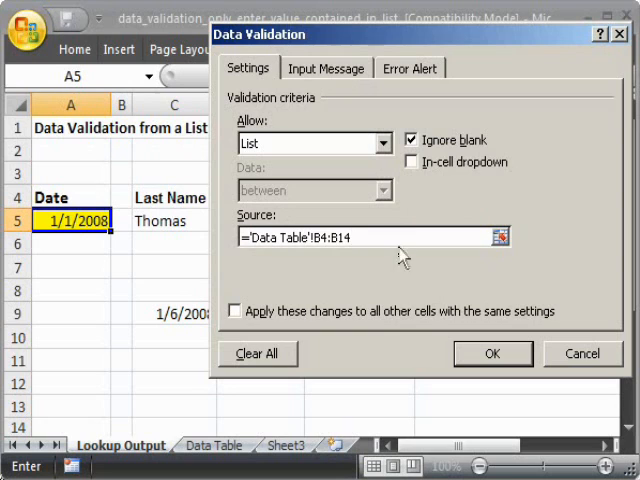
{"action": "left_click", "coordinate": [496, 356]}
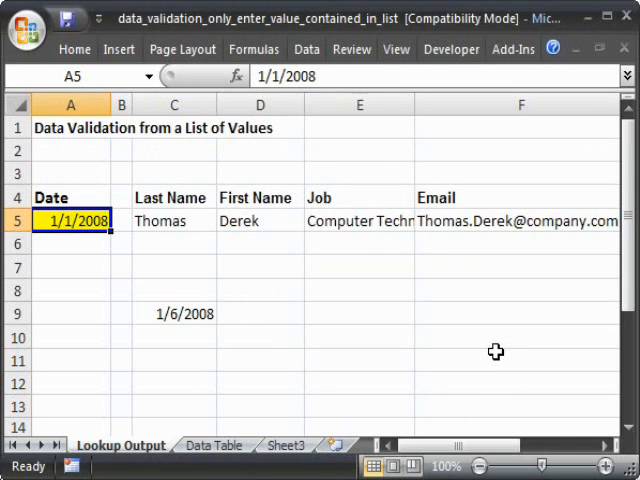
{"action": "double_click", "coordinate": [63, 221]}
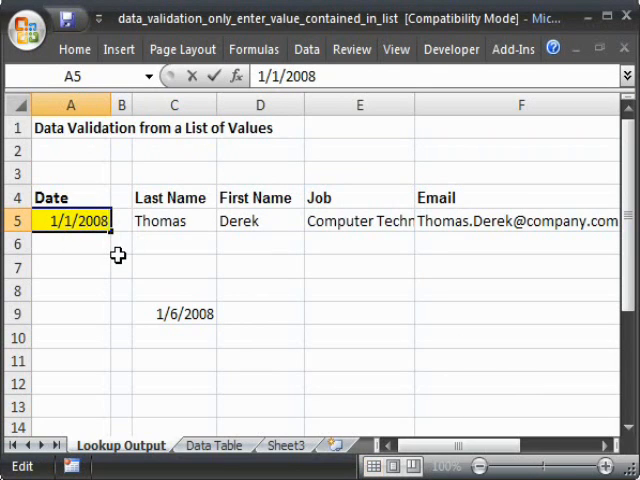
{"action": "key", "text": "BackSpace"}
{"action": "type", "text": "7"}
{"action": "key", "text": "Return"}
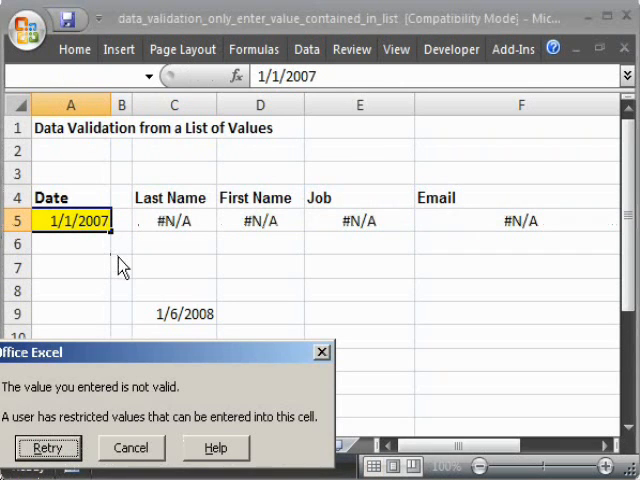
{"action": "left_click_drag", "start_coordinate": [122, 354], "coordinate": [278, 260]}
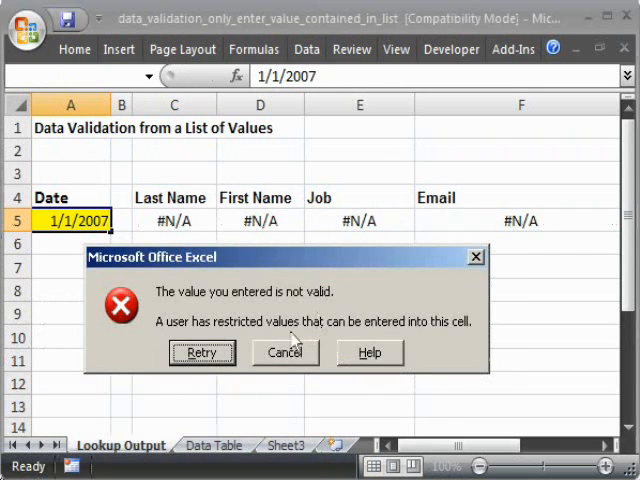
{"action": "left_click", "coordinate": [283, 355]}
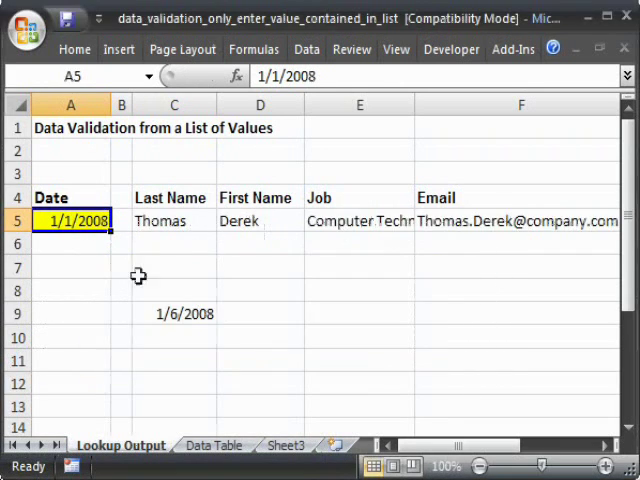
{"action": "double_click", "coordinate": [60, 221]}
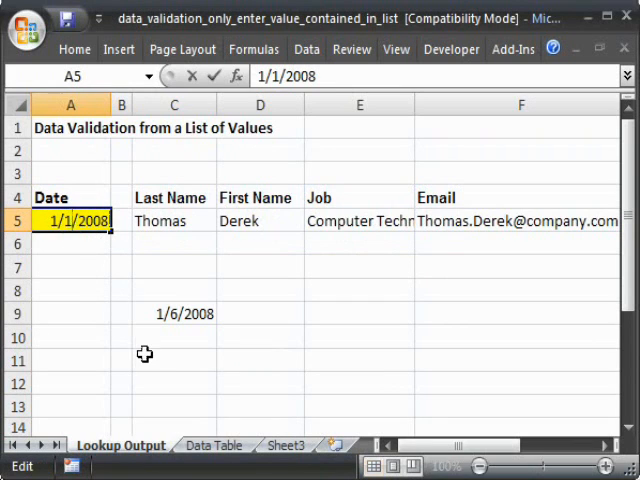
{"action": "key", "text": "BackSpace"}
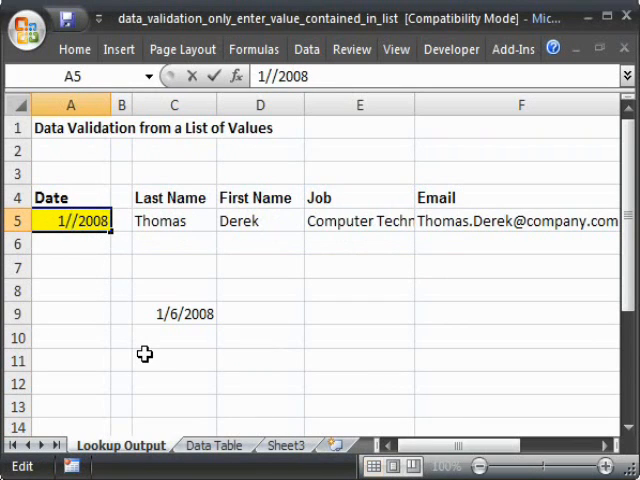
{"action": "type", "text": "17"}
{"action": "key", "text": "Return"}
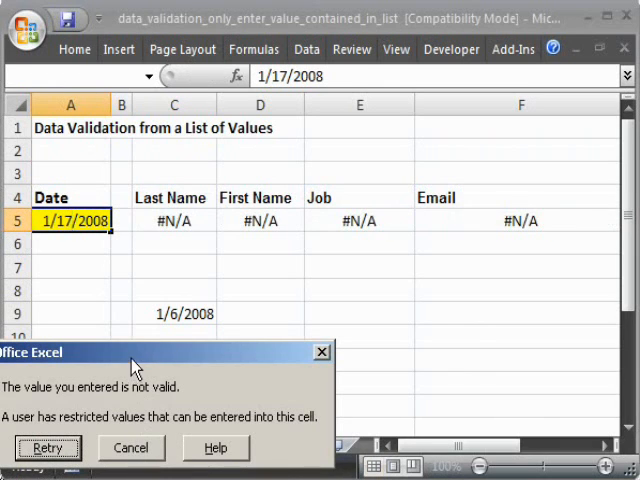
{"action": "left_click_drag", "start_coordinate": [130, 368], "coordinate": [270, 262]}
Dismiss the validation error and change A5's date to 1/4/2008.
{"action": "left_click", "coordinate": [252, 358]}
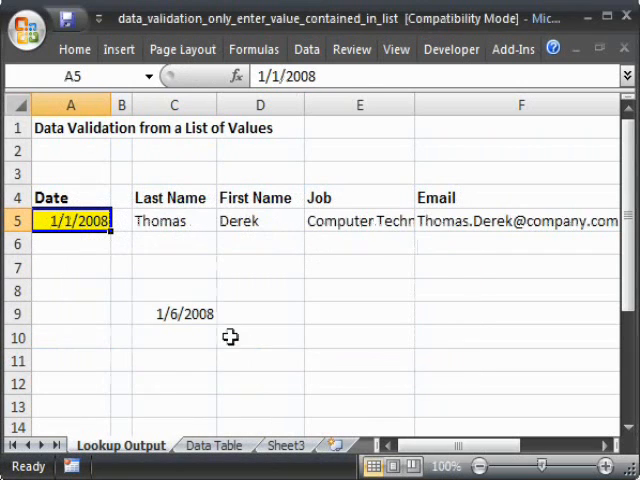
{"action": "double_click", "coordinate": [65, 220]}
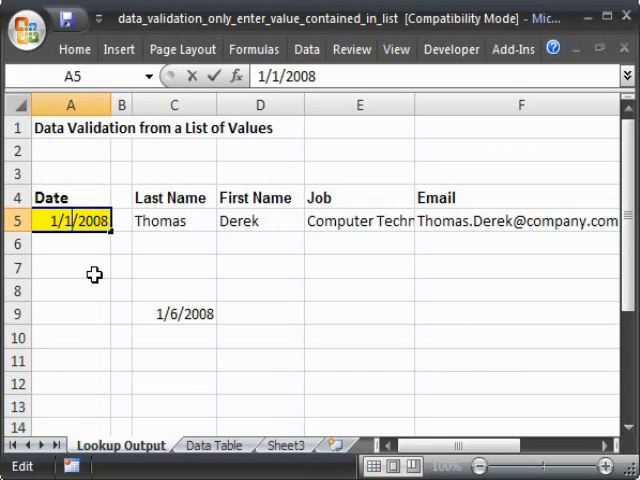
{"action": "key", "text": "BackSpace"}
{"action": "type", "text": "4"}
{"action": "key", "text": "Return"}
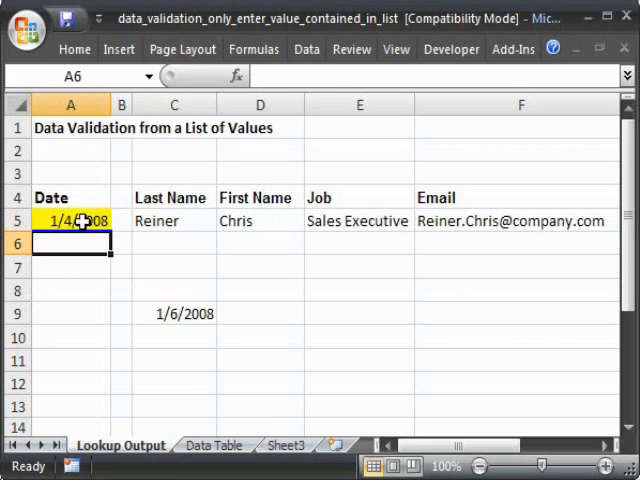
{"action": "double_click", "coordinate": [72, 221]}
{"action": "key", "text": "BackSpace"}
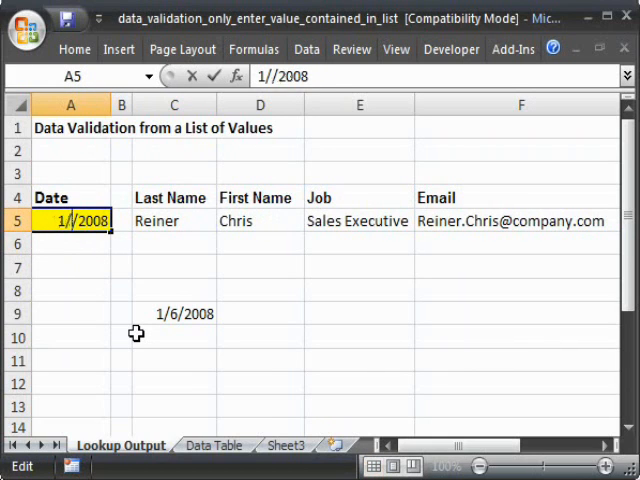
{"action": "type", "text": "7"}
{"action": "key", "text": "Return"}
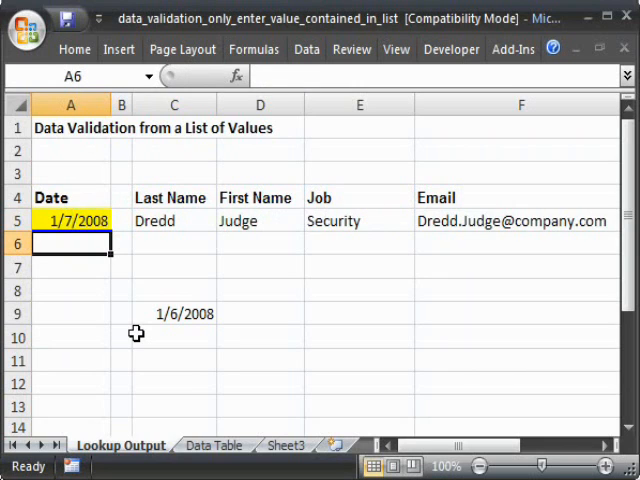
{"action": "double_click", "coordinate": [68, 221]}
{"action": "key", "text": "BackSpace"}
{"action": "type", "text": "8"}
{"action": "key", "text": "Return"}
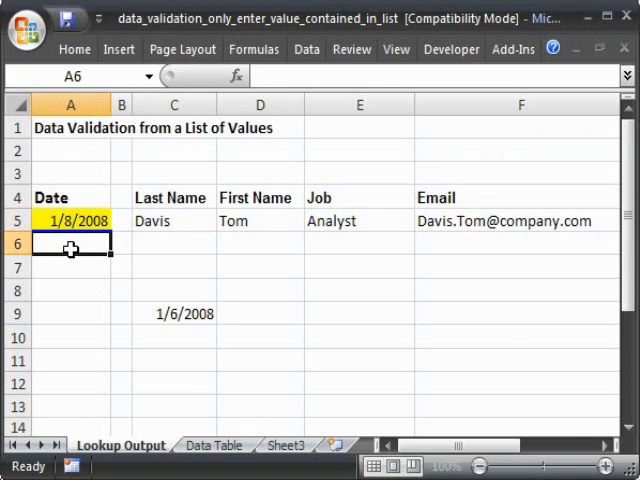
Clear the test formula from C9 and return to the date cell A5.
{"action": "left_click", "coordinate": [158, 316]}
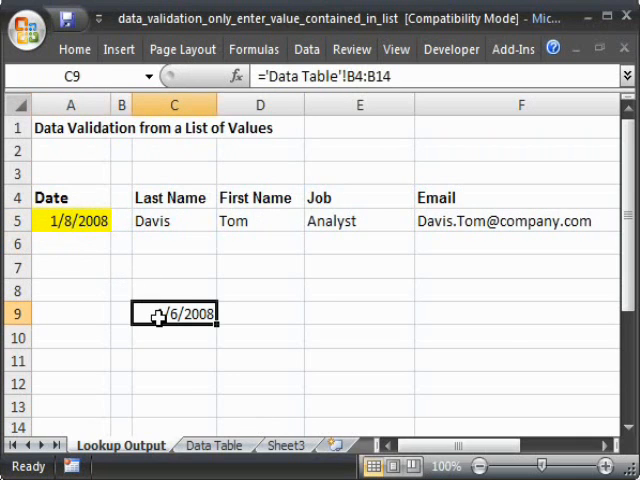
{"action": "key", "text": "Delete"}
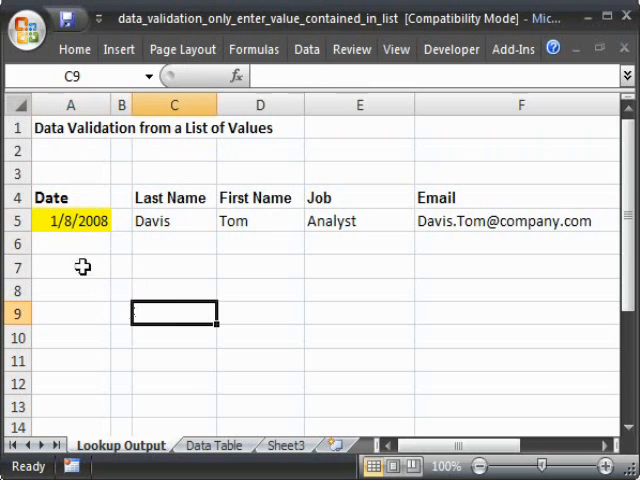
{"action": "left_click", "coordinate": [63, 222]}
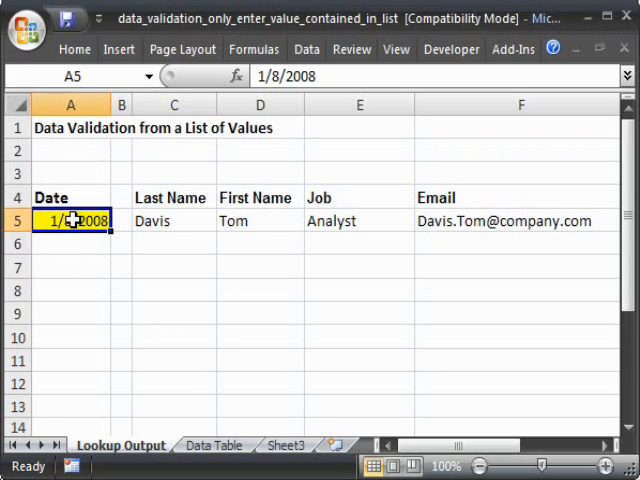
{"action": "key", "text": "alt+d"}
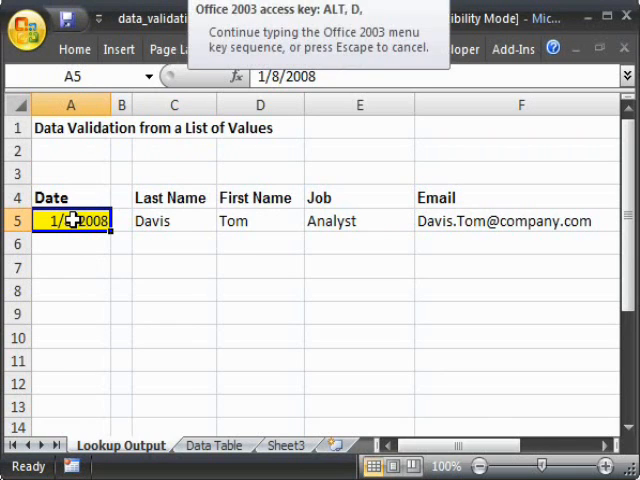
{"action": "key", "text": "l"}
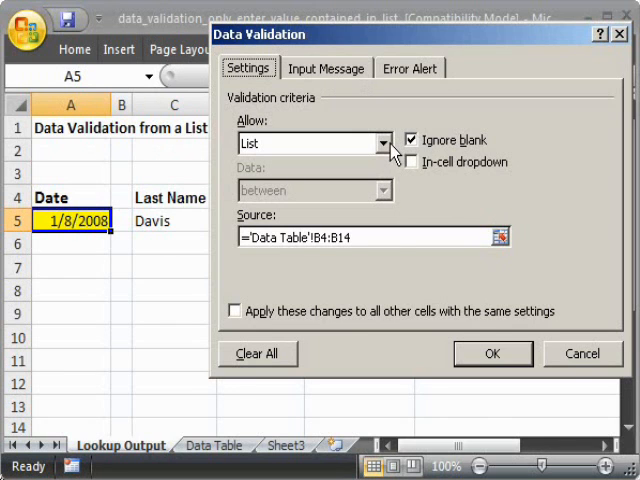
{"action": "left_click", "coordinate": [383, 143]}
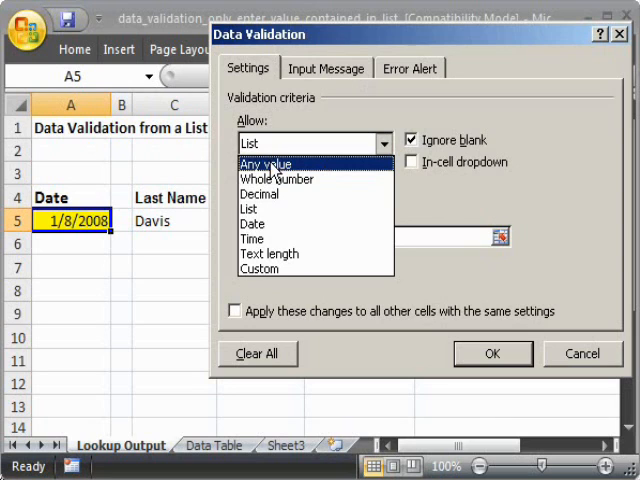
{"action": "left_click", "coordinate": [582, 354]}
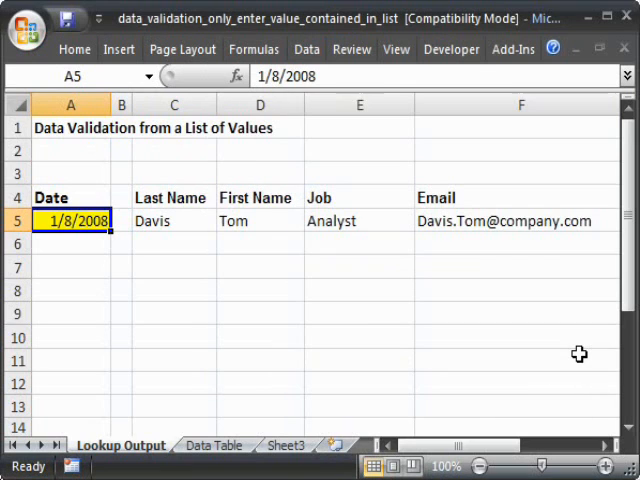